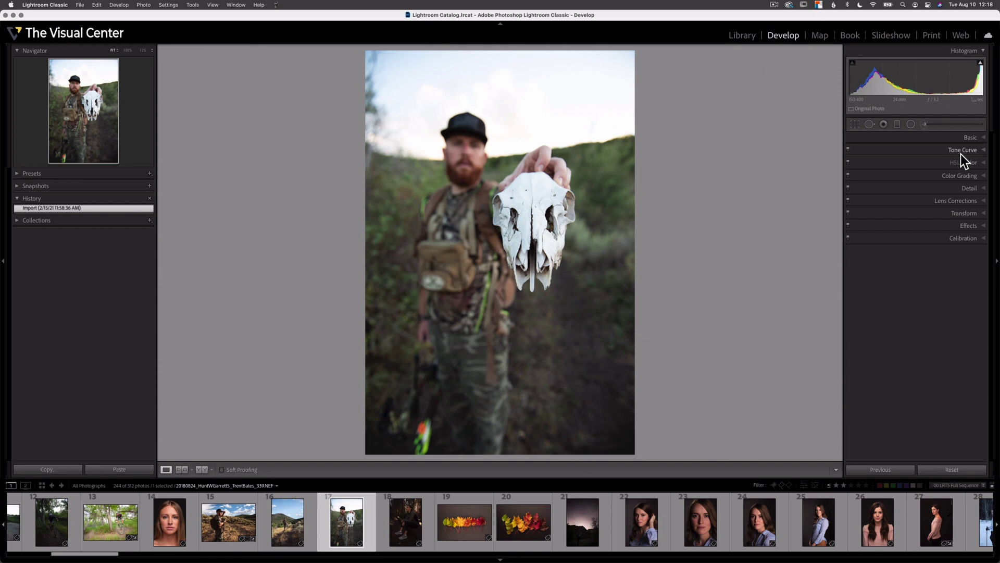
Look at the panel order options without changing them, then expand the parametric Tone Curve panel.
right_click(909, 176)
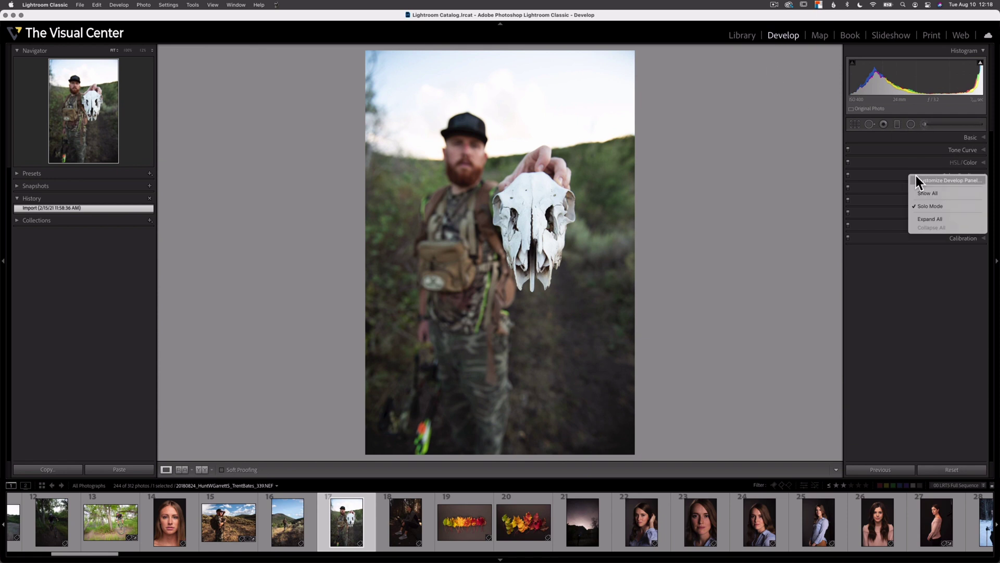
click(927, 179)
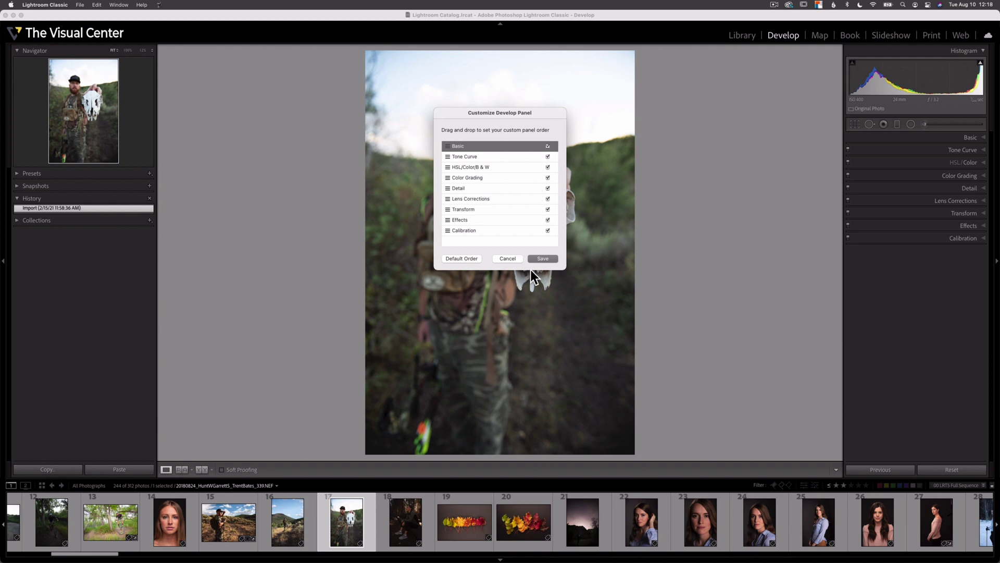
click(544, 259)
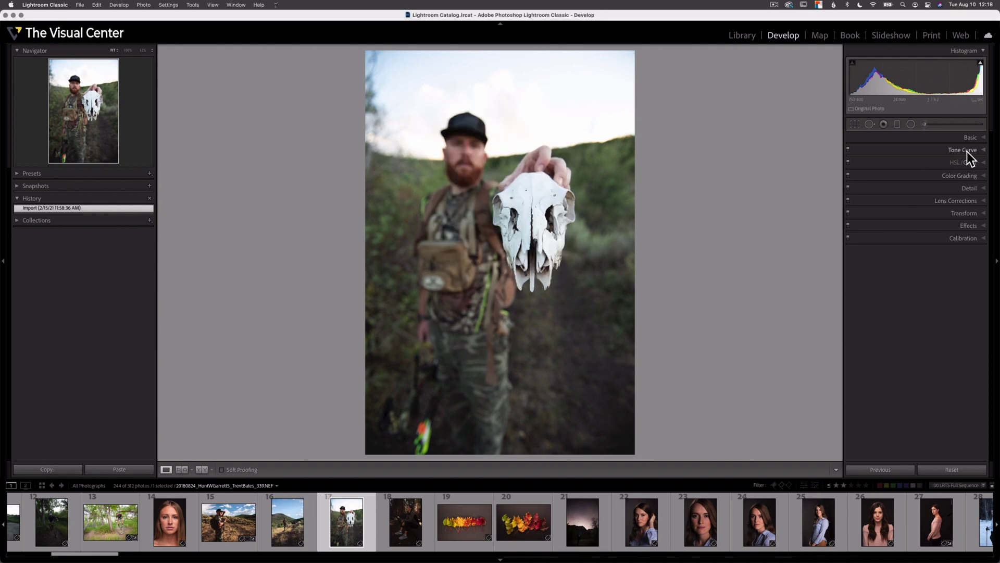
click(981, 150)
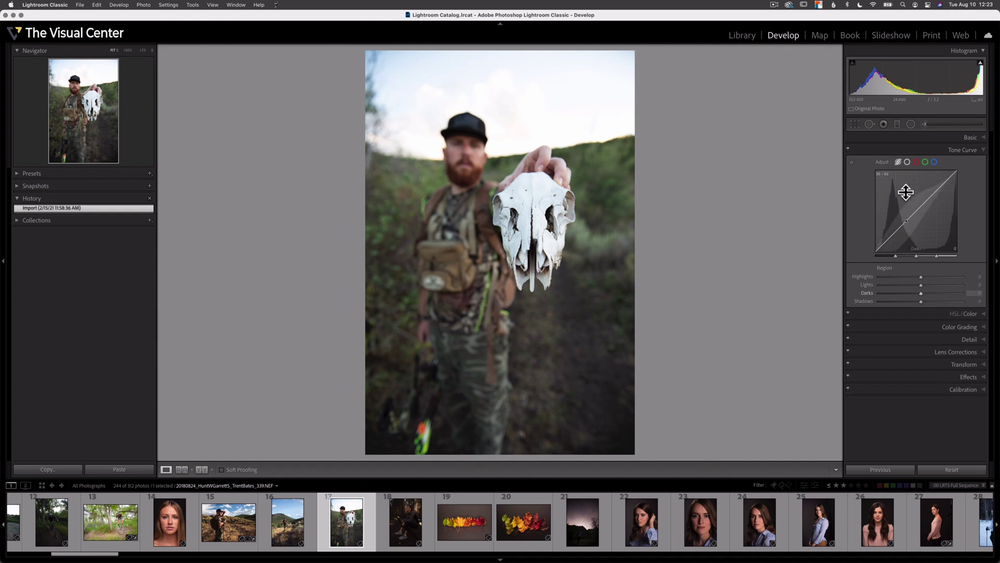
Switch the curve to Point mode and back to Parametric, then show the Basic panel.
click(908, 163)
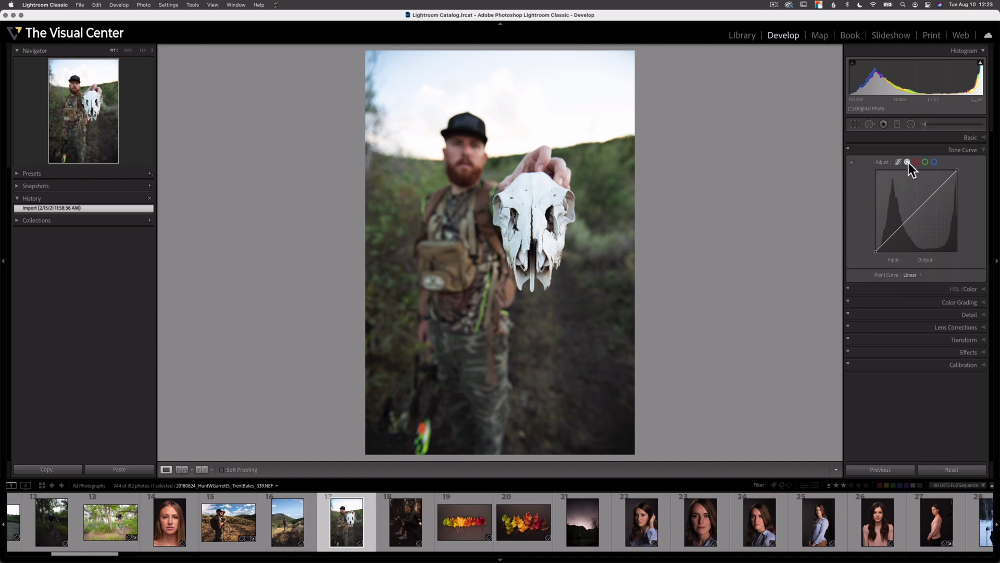
click(898, 162)
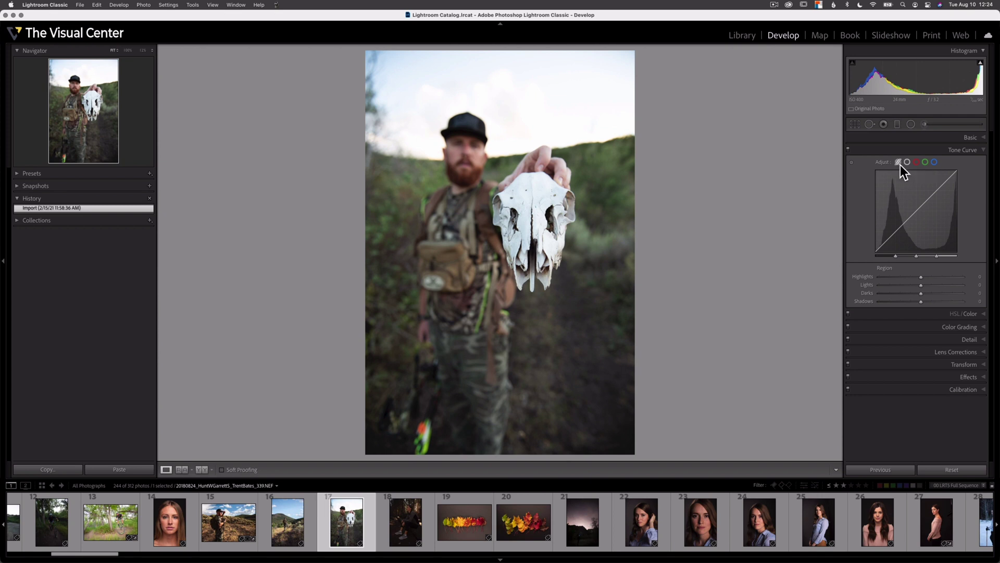
click(982, 138)
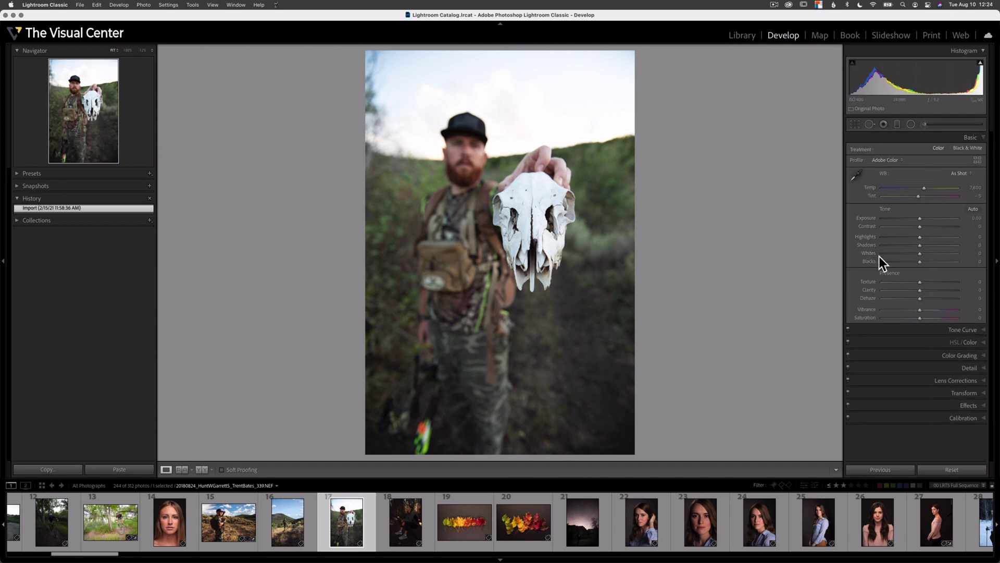
Reopen Tone Curve and trial an exposure of +0.62 by dragging the histogram.
click(955, 330)
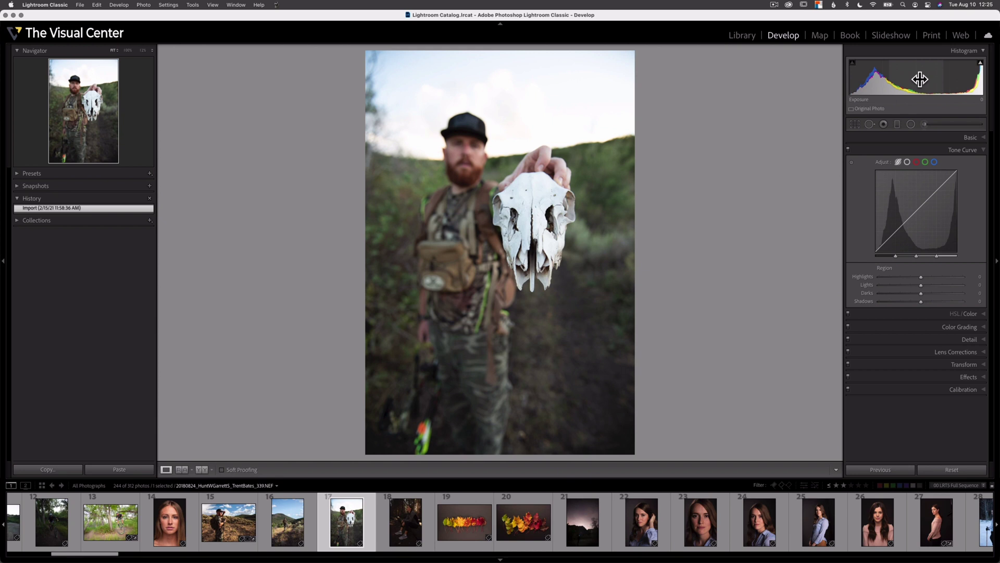
mouse_move(920, 80)
mouse_down()
mouse_move(904, 80)
mouse_move(938, 79)
mouse_move(904, 79)
mouse_move(917, 79)
mouse_up()
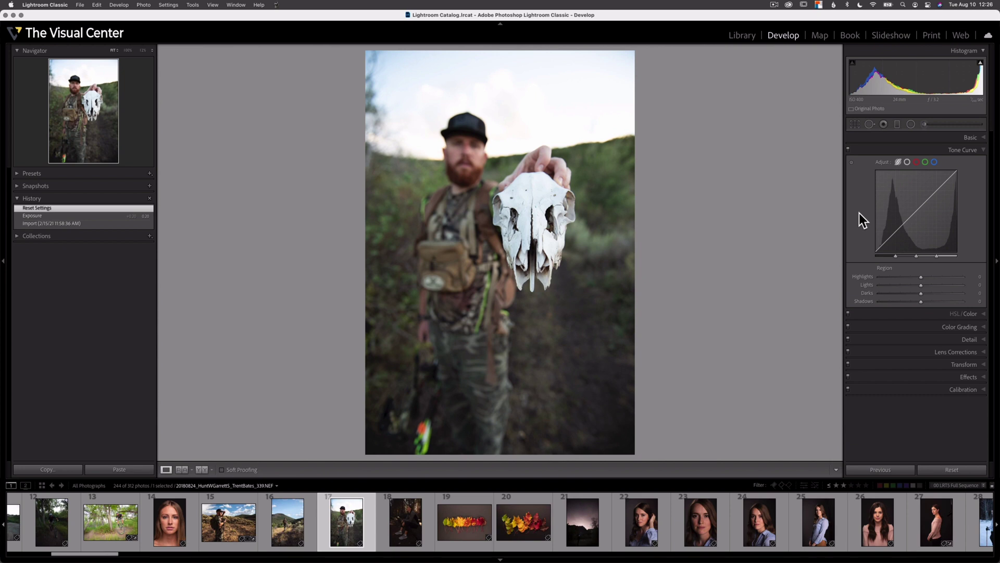
After trying other Darks and Shadows values, settle on Shadows +17, Darks −20 and Lights +41.
drag(906, 220, 906, 225)
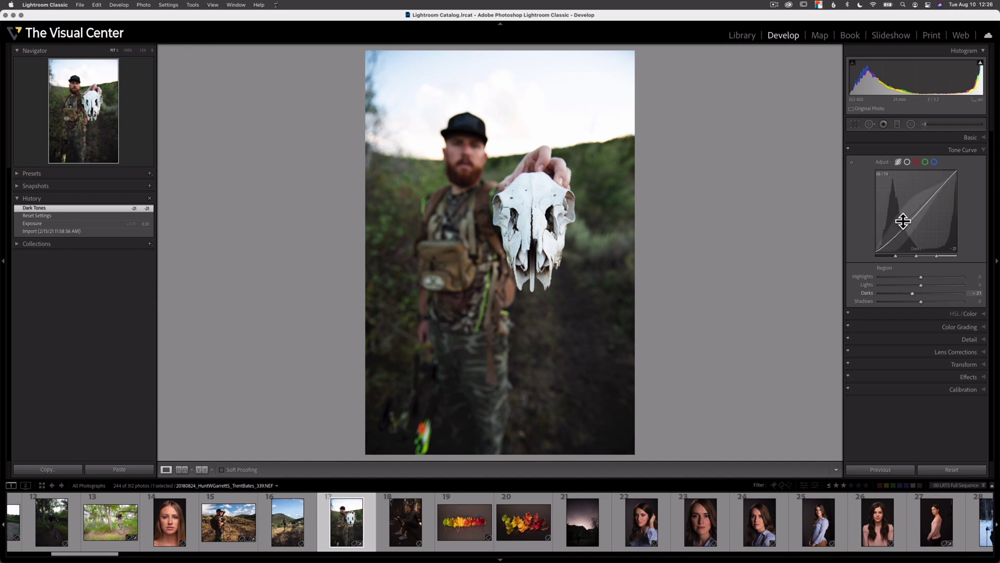
mouse_move(904, 222)
mouse_down()
mouse_move(903, 174)
mouse_move(904, 263)
mouse_move(906, 221)
mouse_up()
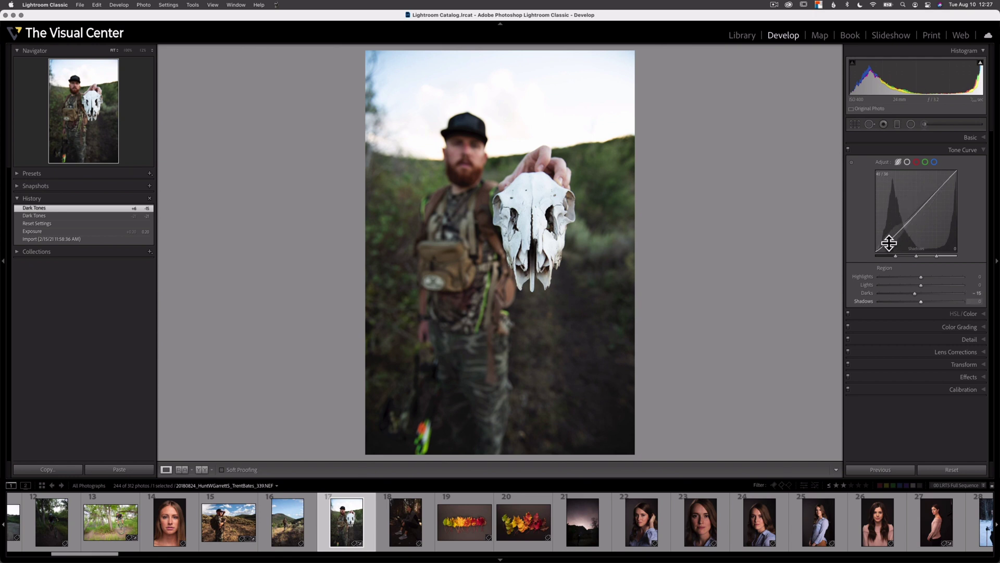
mouse_move(888, 243)
mouse_down()
mouse_move(888, 259)
mouse_move(888, 238)
mouse_up()
drag(889, 239, 889, 238)
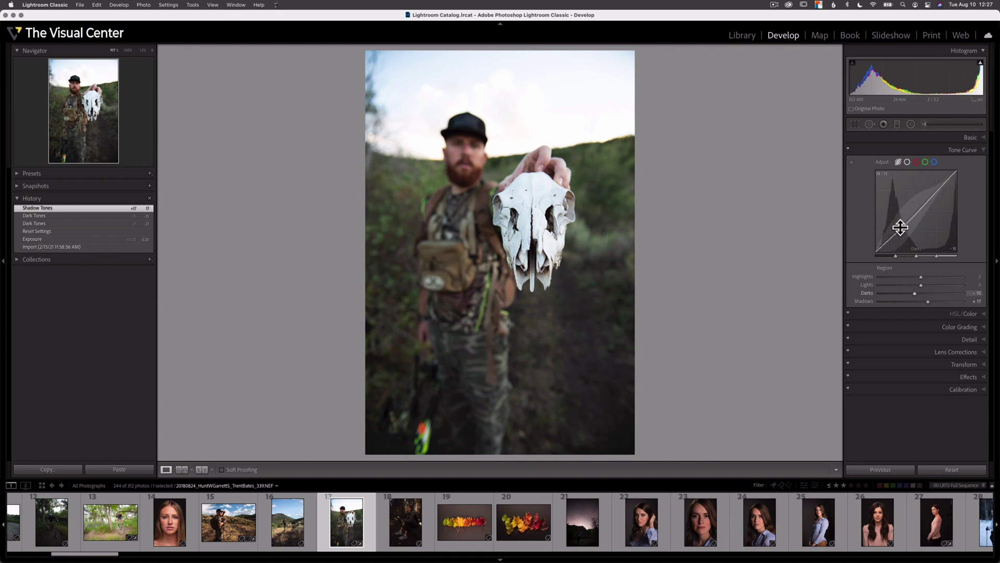
mouse_move(902, 225)
mouse_down()
mouse_move(901, 205)
mouse_move(901, 223)
mouse_up()
drag(901, 229, 901, 224)
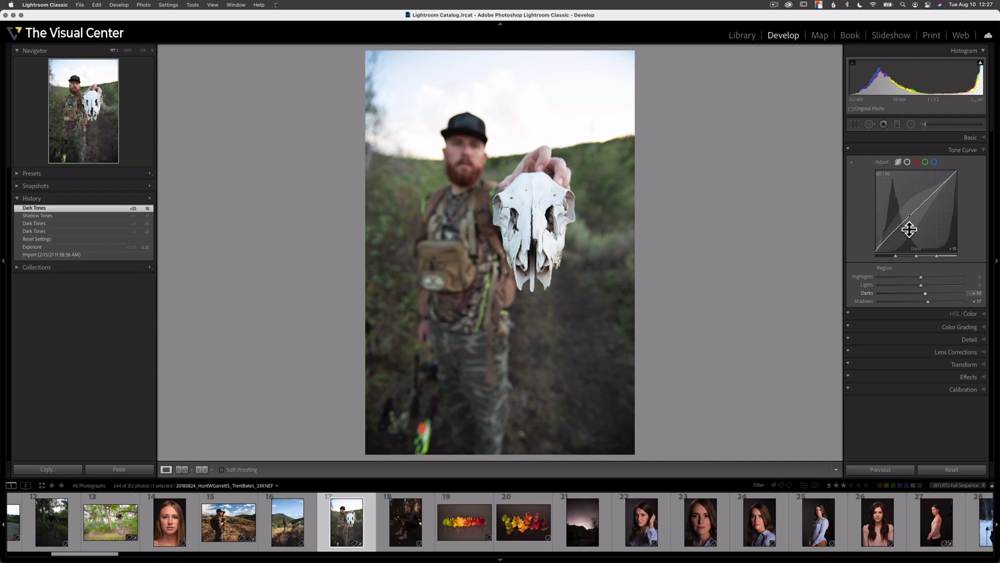
drag(901, 229, 901, 235)
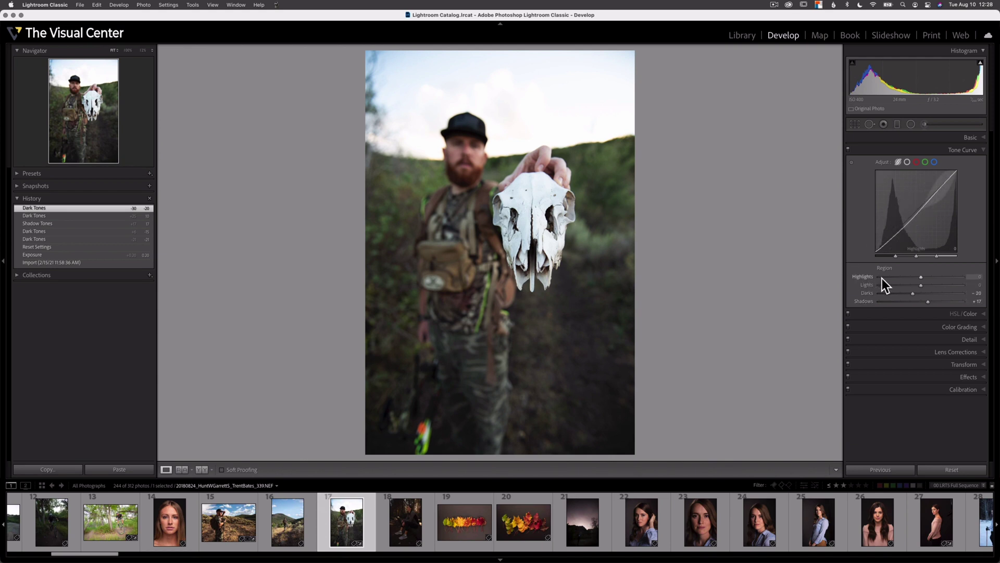
mouse_move(921, 286)
mouse_down()
mouse_move(911, 287)
mouse_move(937, 288)
mouse_up()
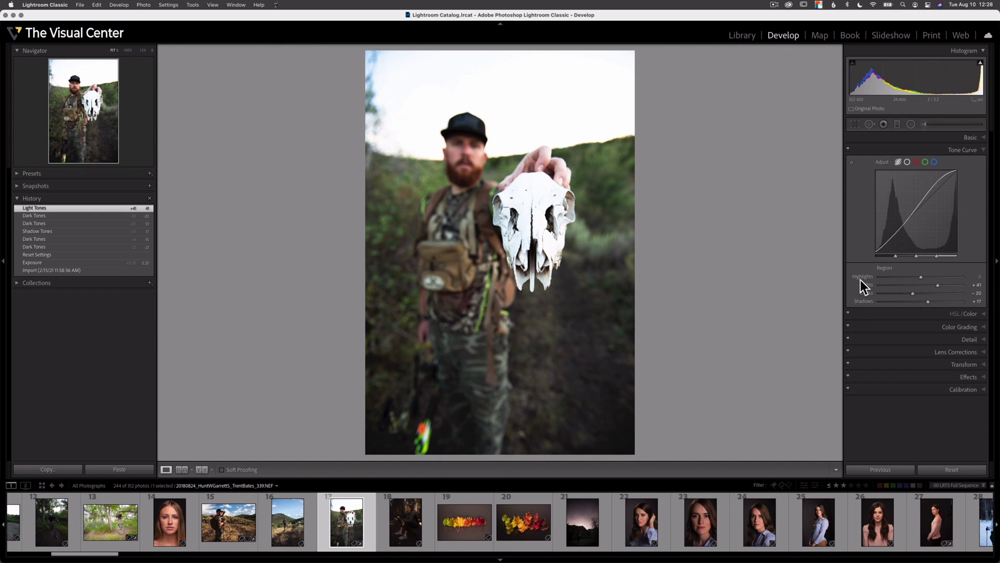
Return to Tone Curve and reset the Shadows, Darks and Lights regions to zero.
click(942, 137)
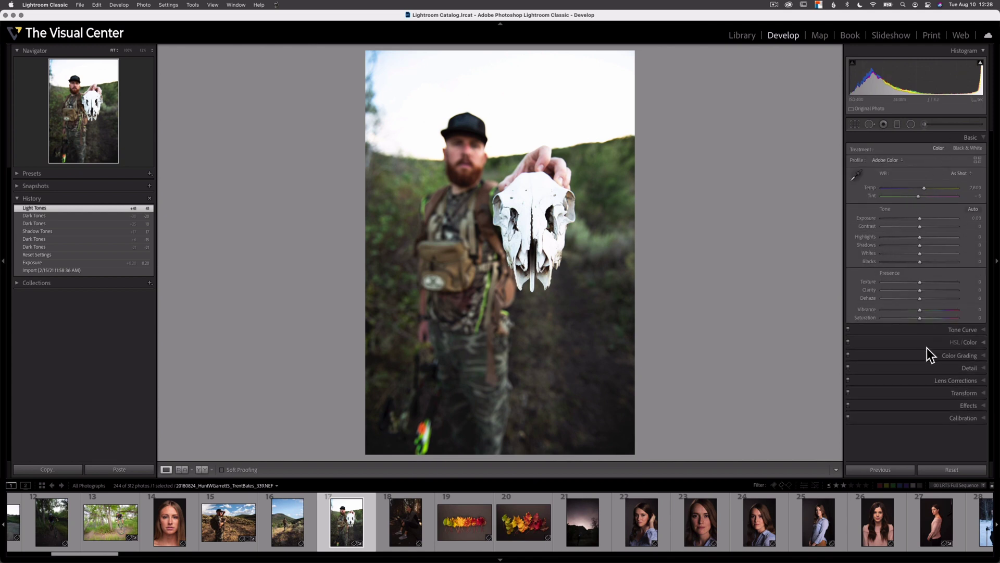
click(928, 330)
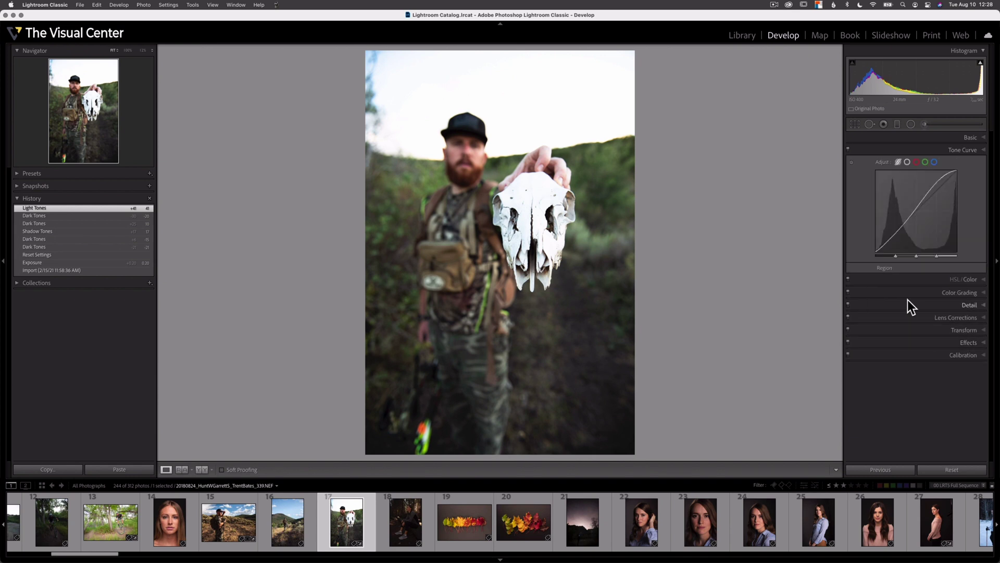
double_click(888, 238)
double_click(904, 229)
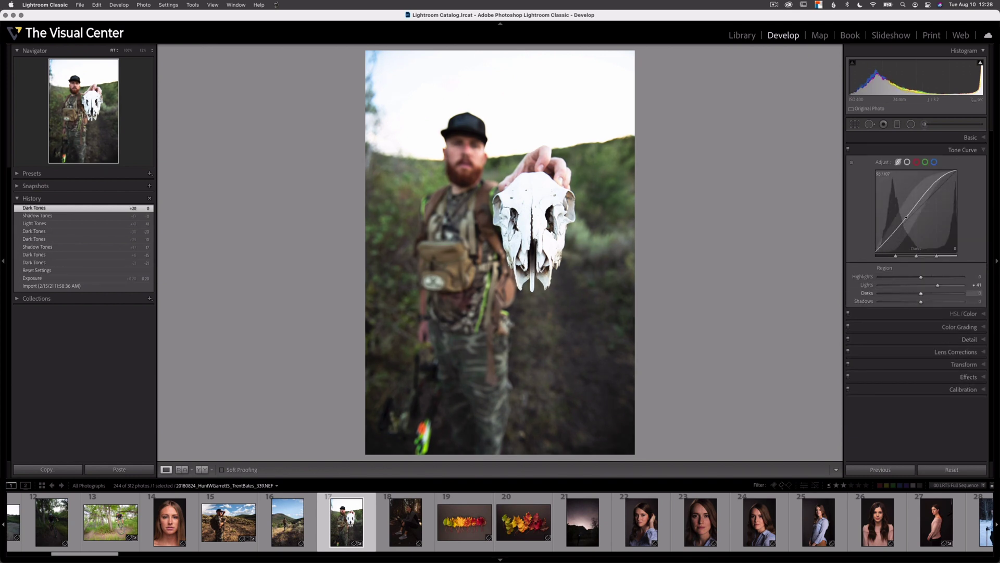
double_click(922, 200)
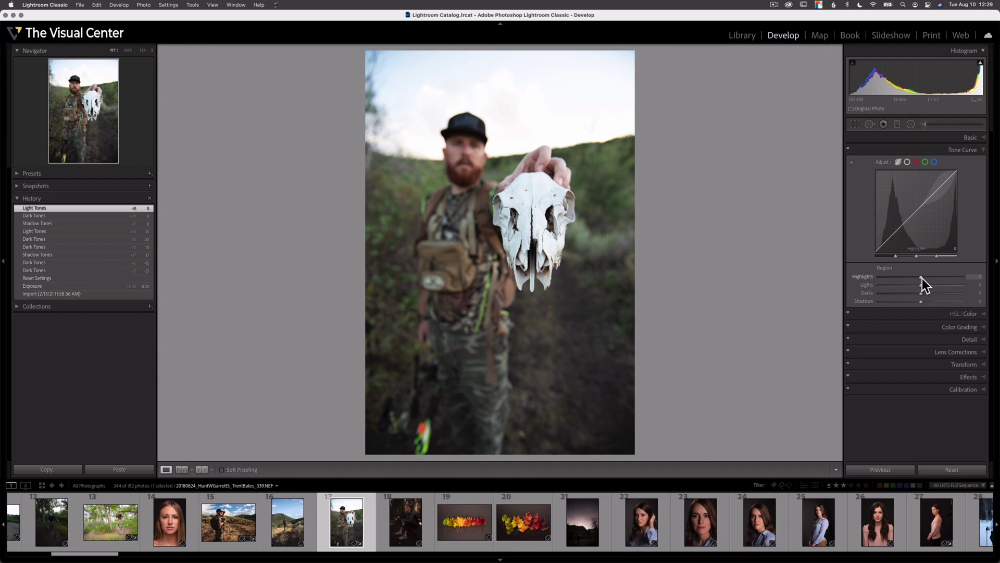
Try Highlights at +62, zero it, then Reset All to straighten the curve.
drag(921, 277, 948, 278)
double_click(948, 278)
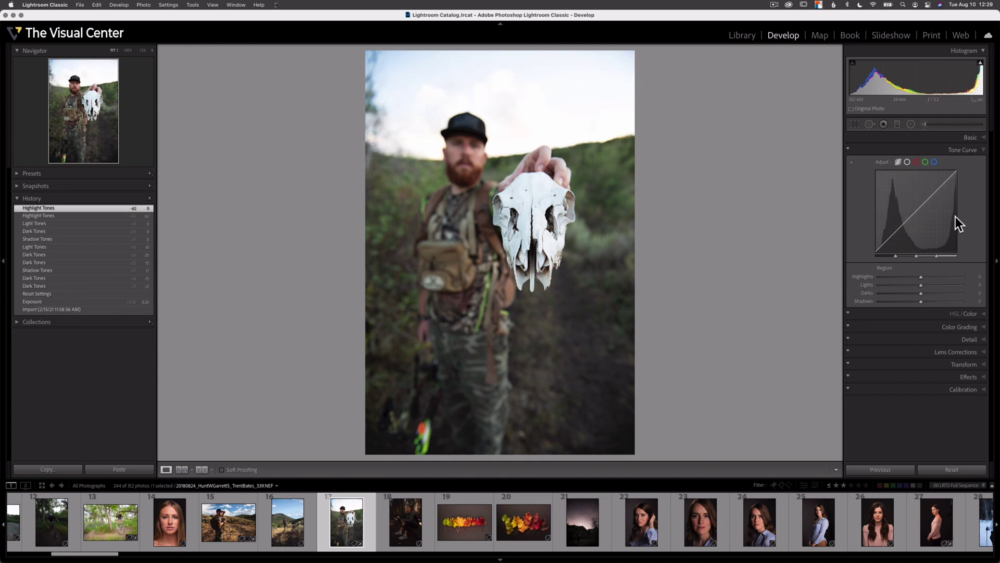
right_click(929, 215)
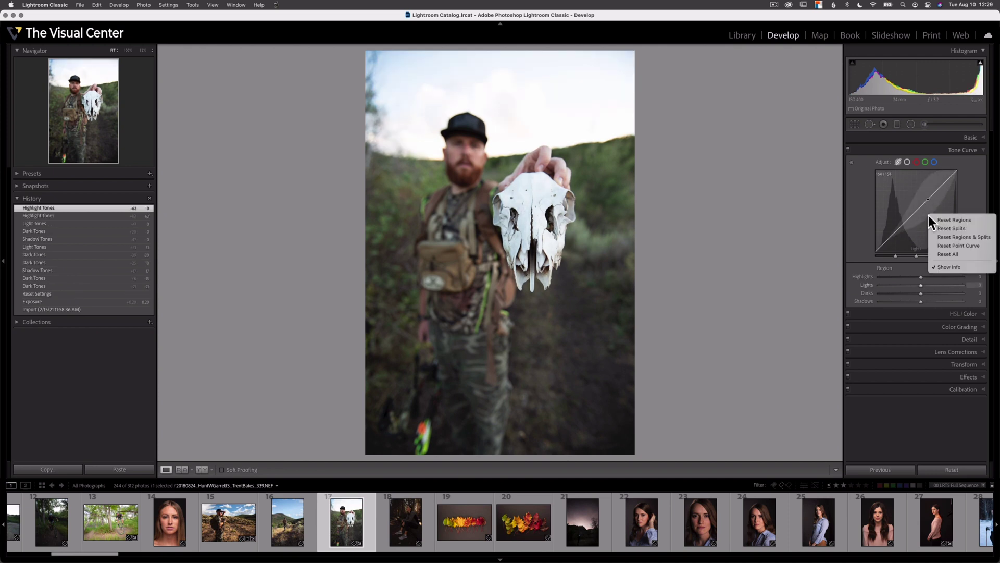
click(968, 255)
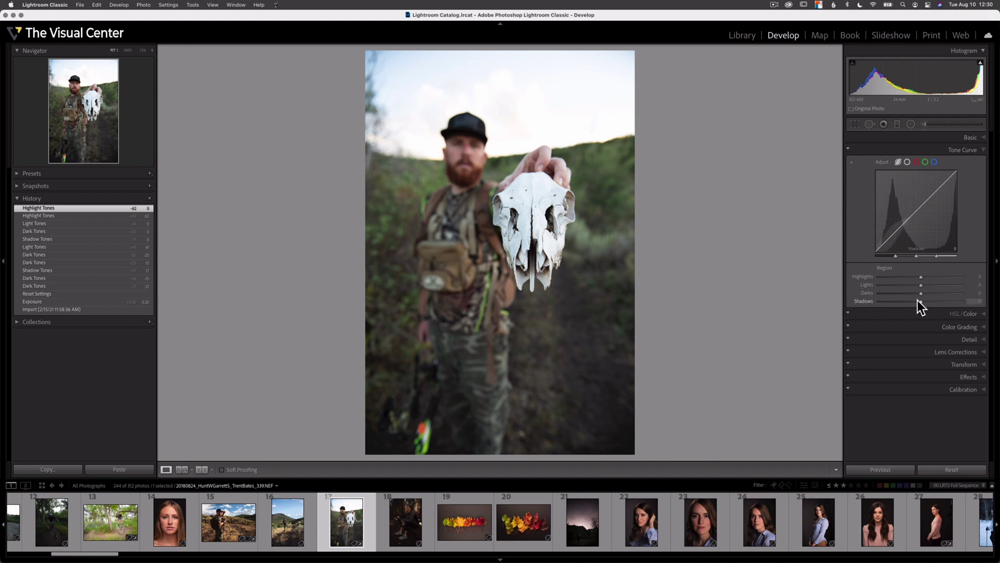
Test Shadows −100 and Darks +100 with moved split points, reset the portrait, then open forest photo 18.
drag(922, 302, 845, 302)
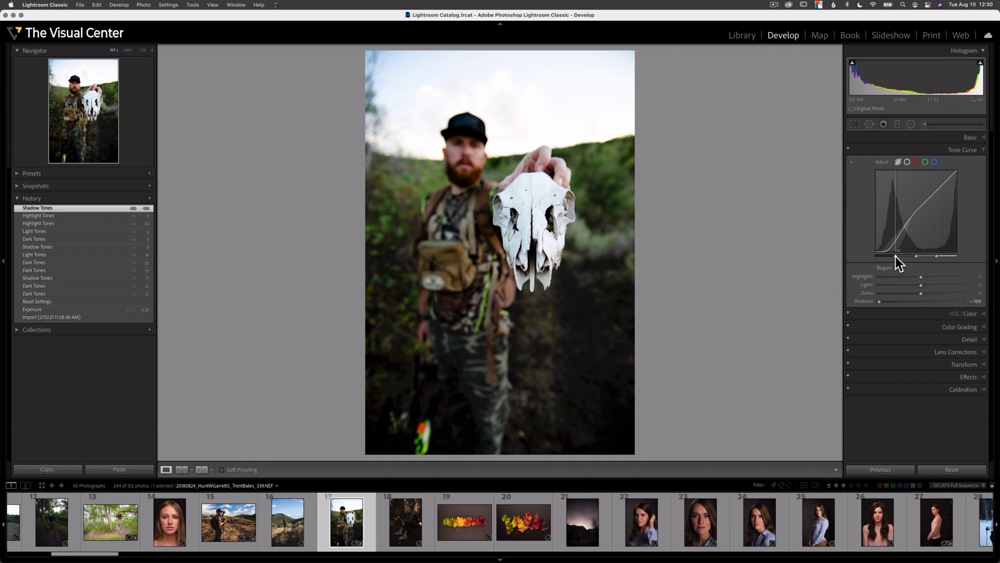
drag(896, 256, 883, 255)
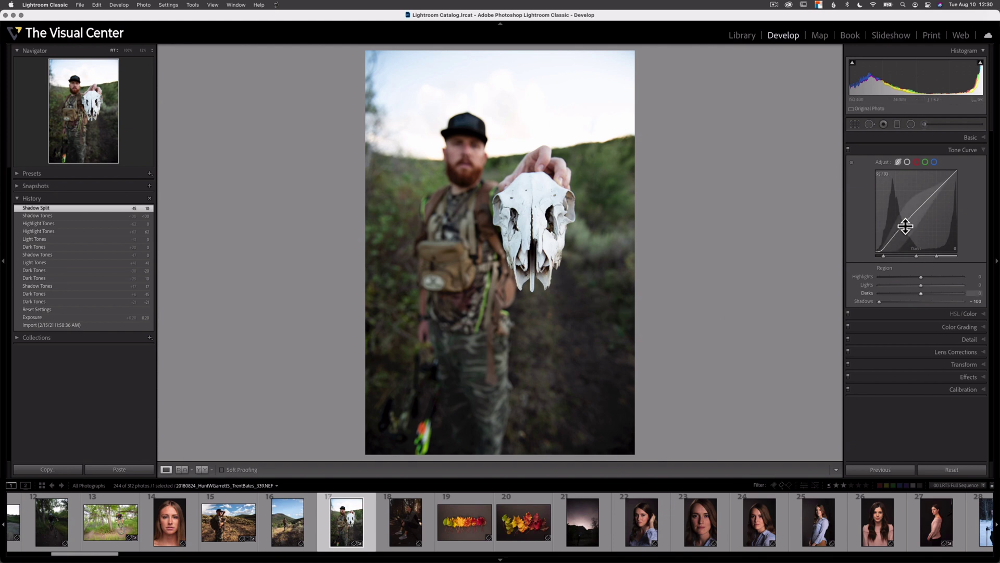
drag(921, 294, 987, 295)
mouse_move(883, 256)
mouse_down()
mouse_move(874, 261)
mouse_move(923, 260)
mouse_move(895, 261)
mouse_up()
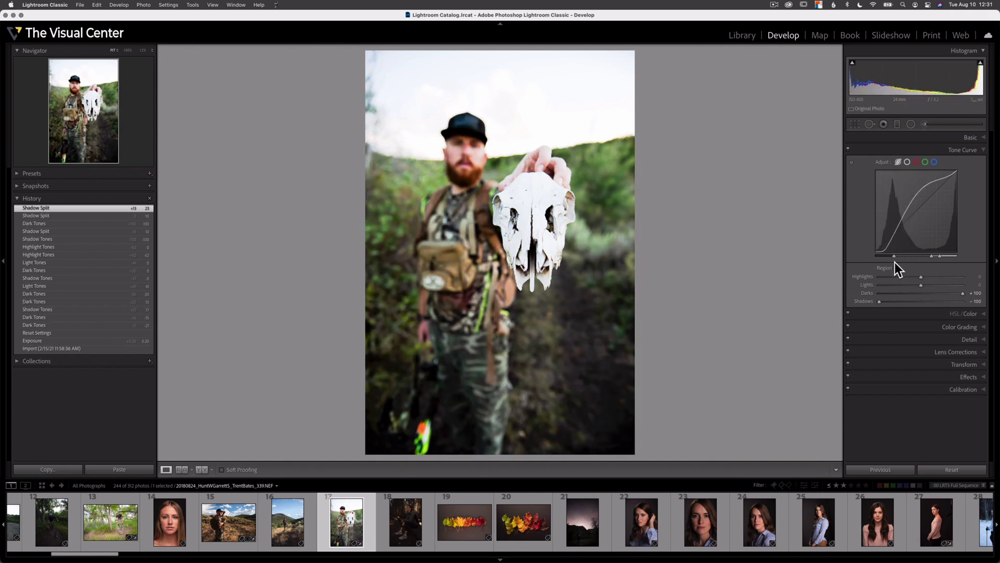
click(955, 470)
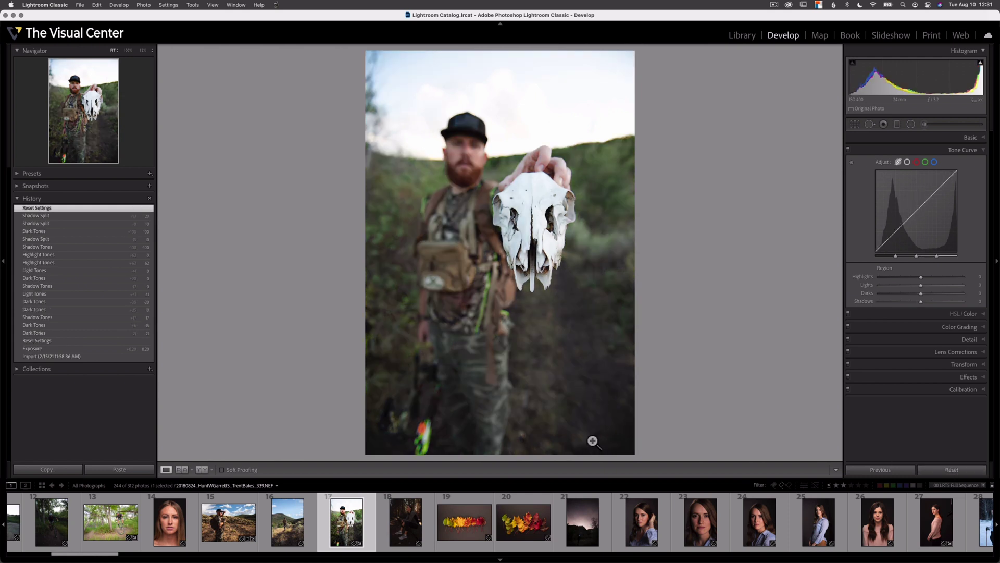
click(417, 512)
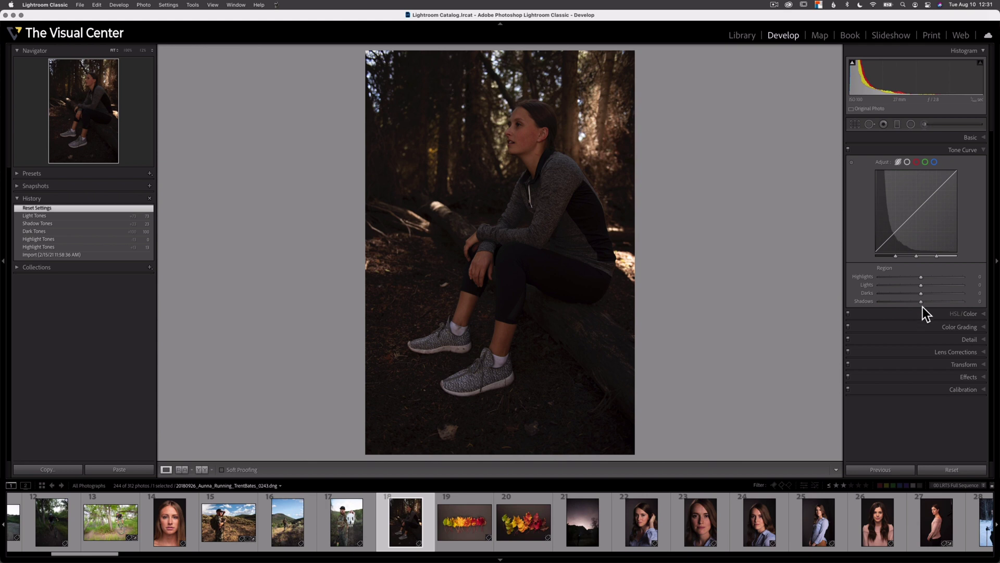
Raise Shadows to +67 and Lights to +83 on the forest portrait, with Darks at +100.
drag(922, 302, 969, 292)
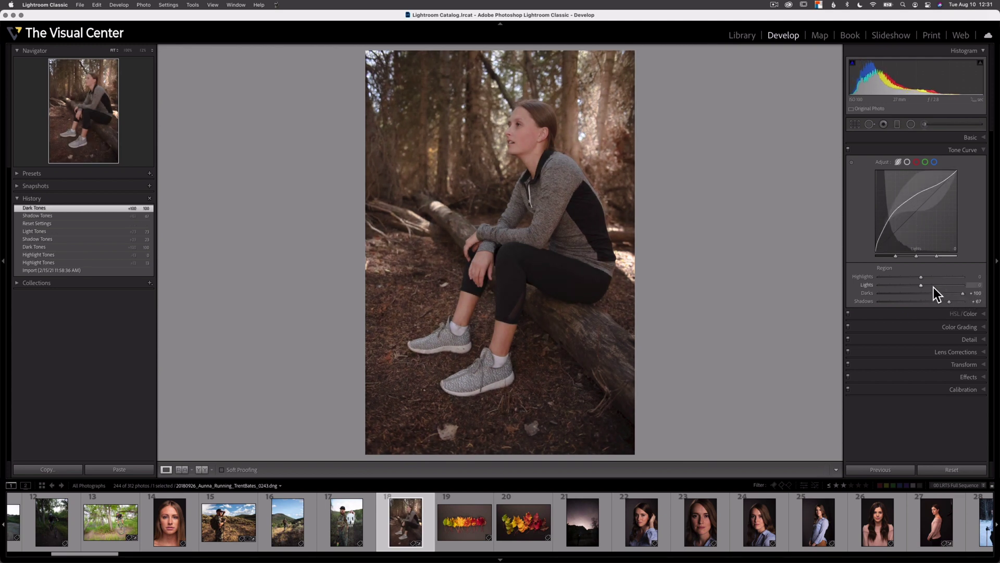
drag(920, 286, 956, 286)
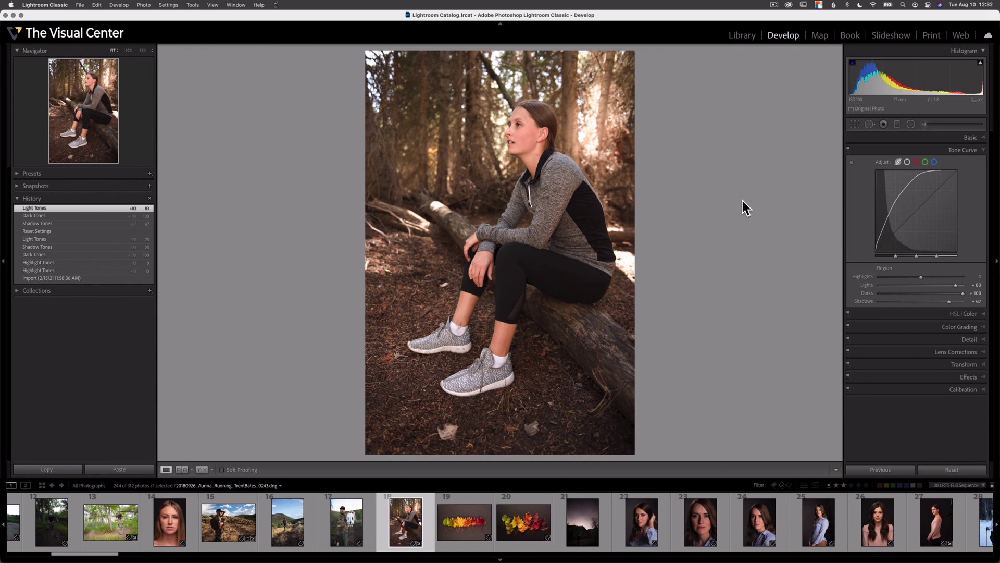